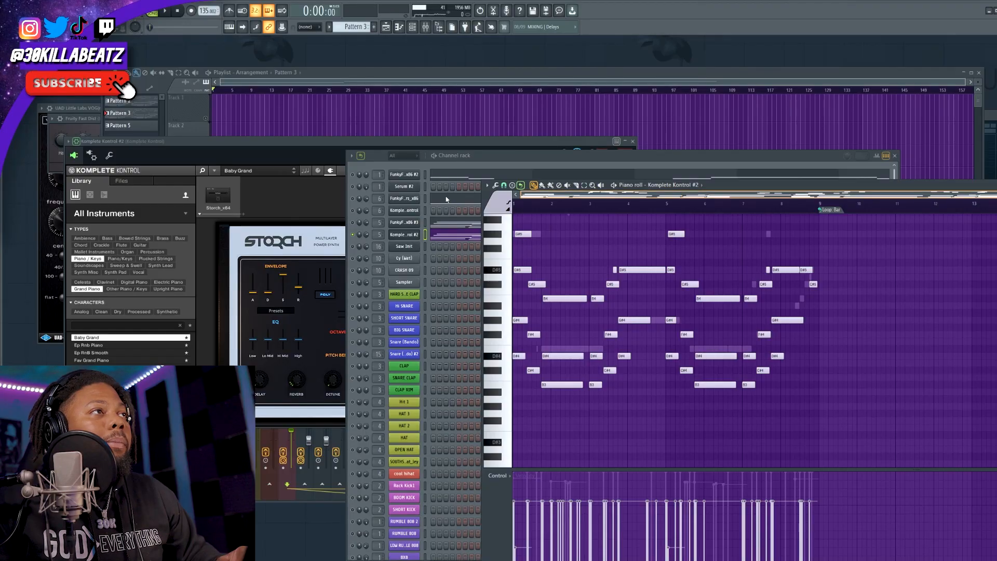
Examine the chord and melody notes of Komplete Kontrol #2 in the piano roll across the whole pattern
{"action": "scroll", "coordinate": [529, 362], "scroll_direction": "up", "scroll_amount": 2}
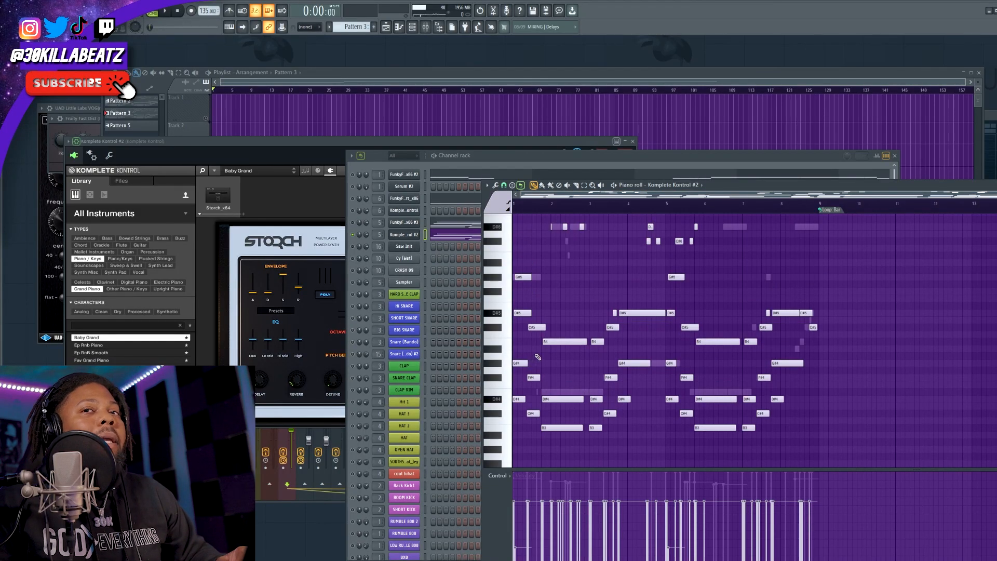
{"action": "scroll", "coordinate": [523, 397], "scroll_direction": "up", "scroll_amount": 4}
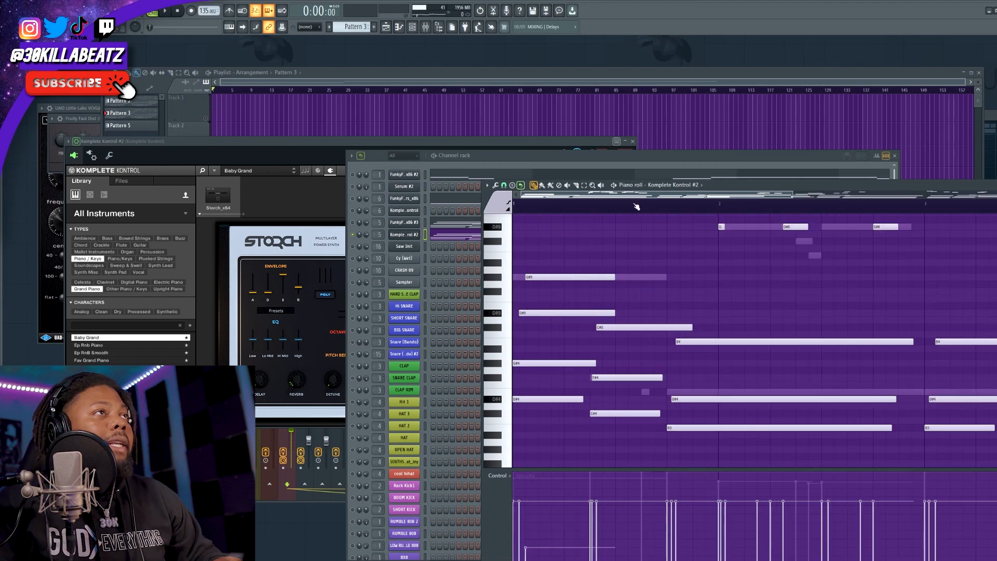
{"action": "scroll", "coordinate": [751, 405], "scroll_direction": "down", "scroll_amount": 1}
{"action": "scroll", "coordinate": [752, 405], "scroll_direction": "up", "scroll_amount": 2}
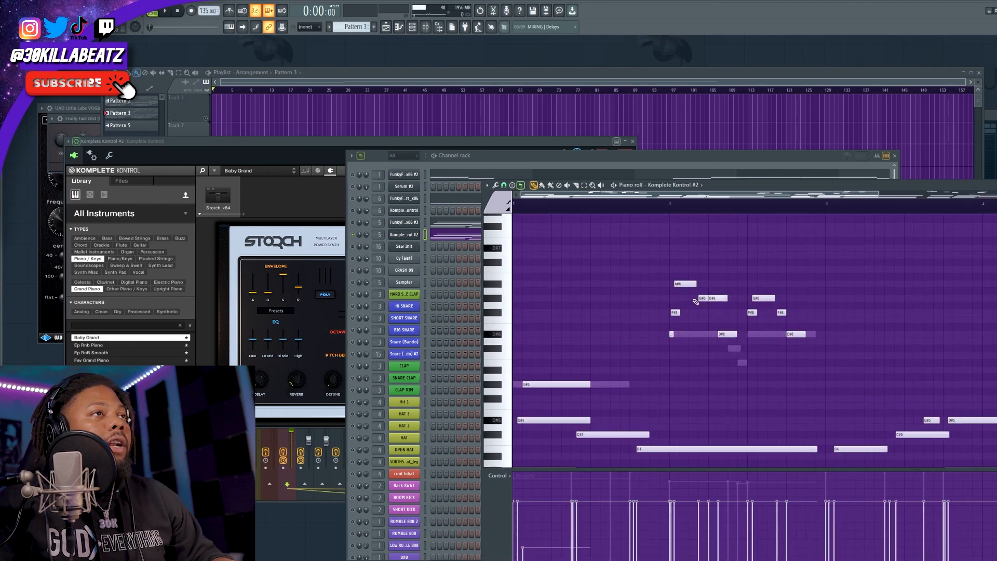
{"action": "scroll", "coordinate": [706, 382], "scroll_direction": "down", "scroll_amount": 1}
{"action": "scroll", "coordinate": [688, 390], "scroll_direction": "up", "scroll_amount": 1}
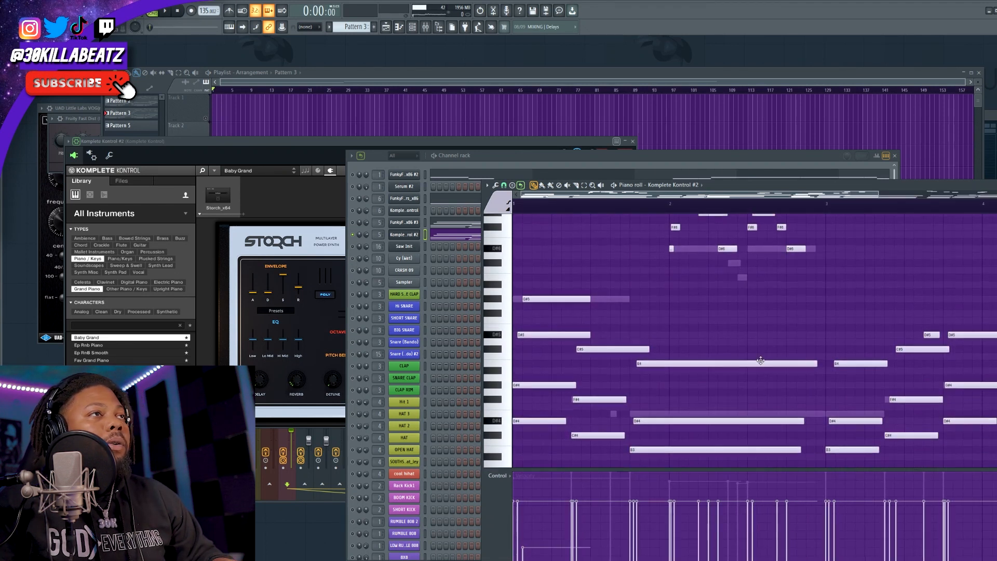
{"action": "scroll", "coordinate": [748, 384], "scroll_direction": "up", "scroll_amount": 4}
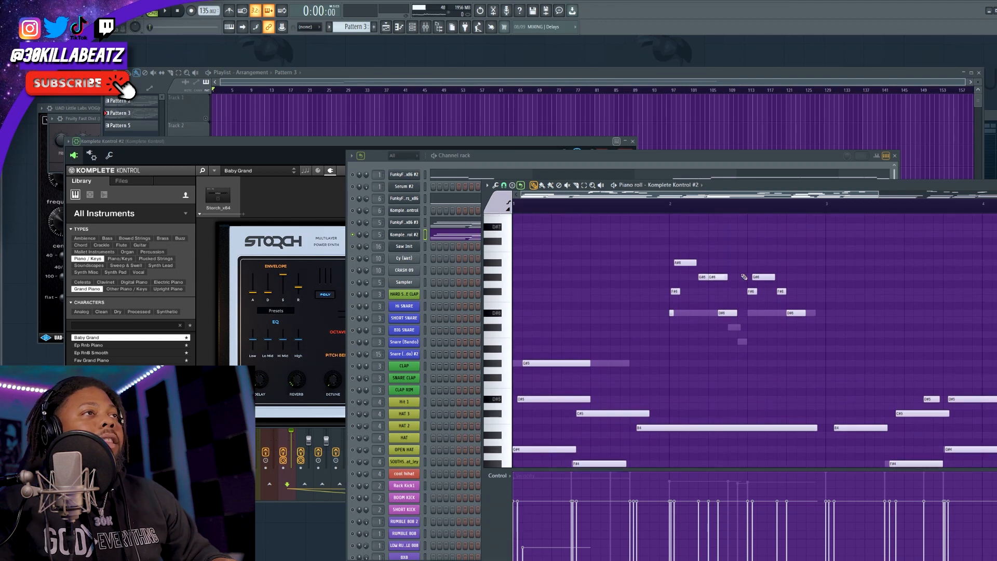
{"action": "scroll", "coordinate": [790, 356], "scroll_direction": "right", "scroll_amount": 3}
{"action": "scroll", "coordinate": [797, 291], "scroll_direction": "down", "scroll_amount": 1}
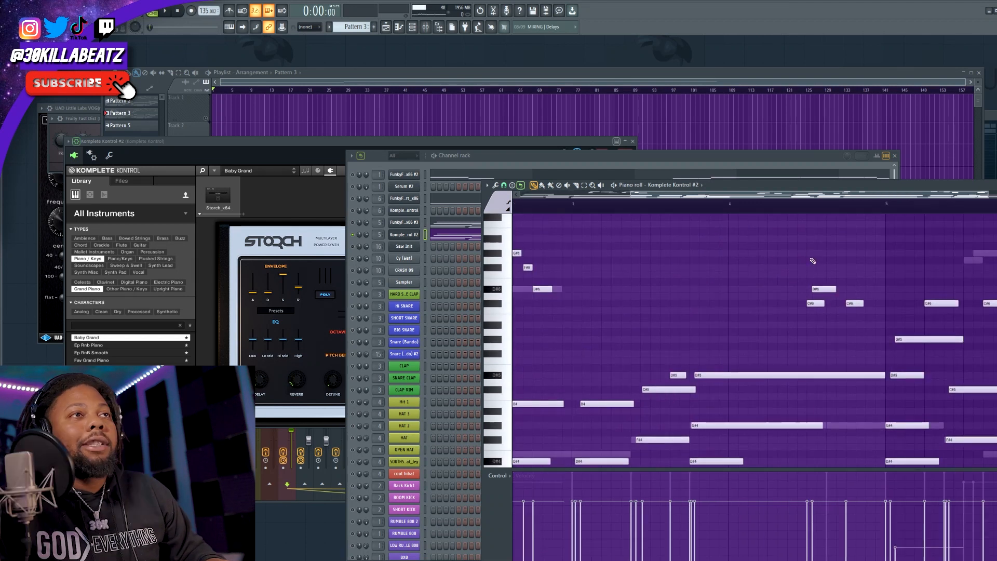
{"action": "left_click_drag", "start_coordinate": [820, 194], "coordinate": [895, 199]}
{"action": "right_click", "coordinate": [809, 338], "text": "ctrl"}
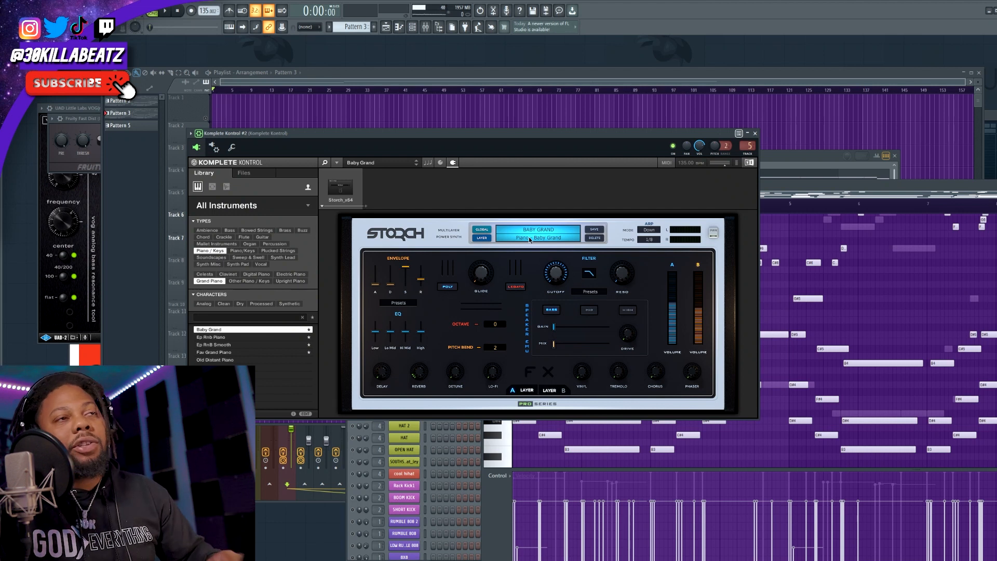
Inspect Fruity parametric EQ 2 and the UAD SSL E Channel Strip on the Komplete Kontrol mixer insert
{"action": "left_click", "coordinate": [862, 190]}
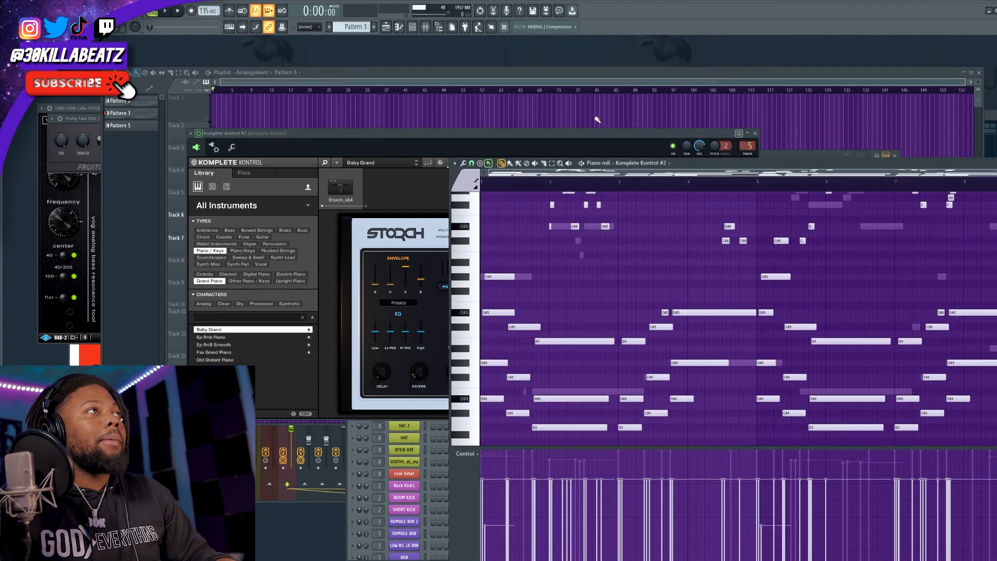
{"action": "key", "text": "F9"}
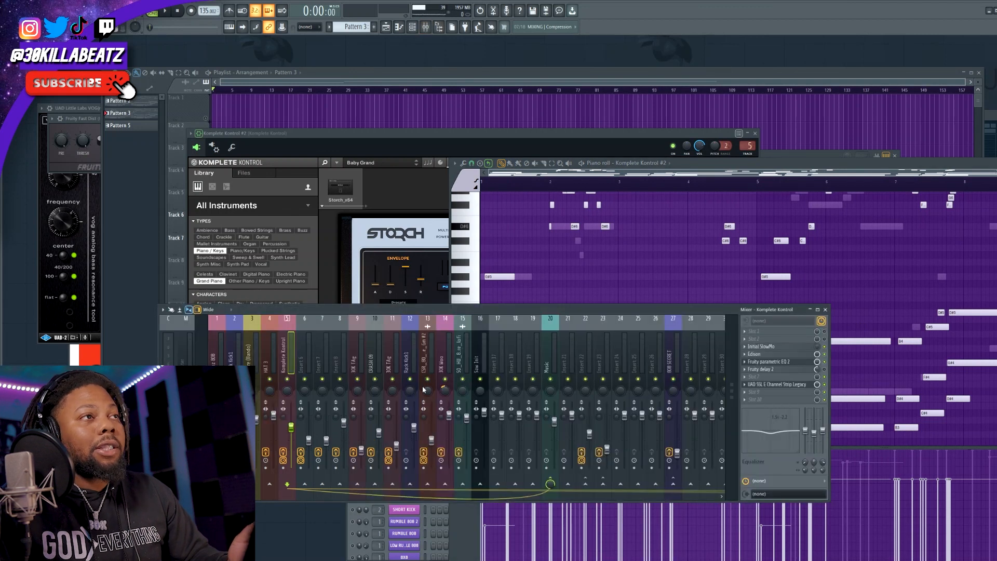
{"action": "left_click", "coordinate": [768, 362]}
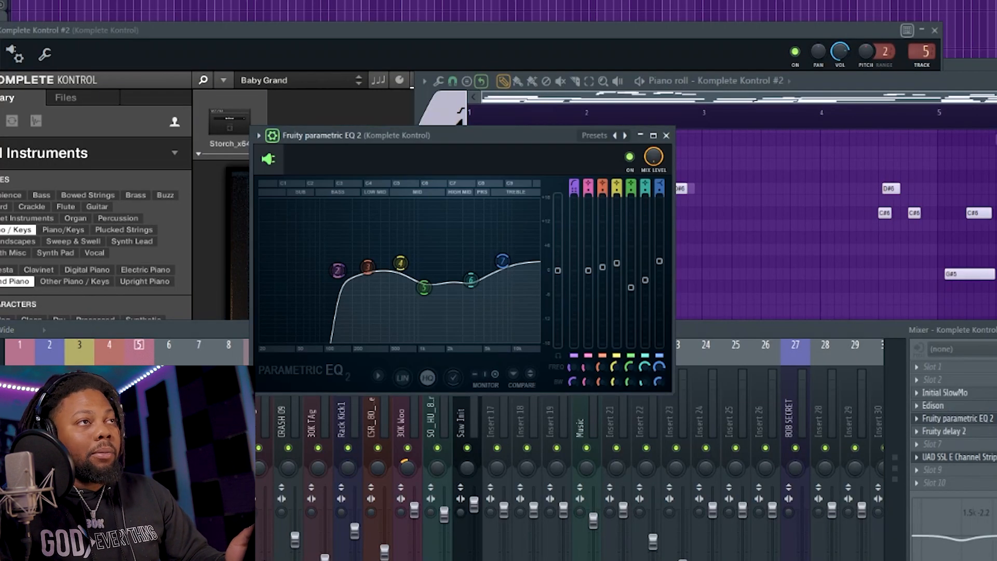
{"action": "left_click", "coordinate": [955, 457]}
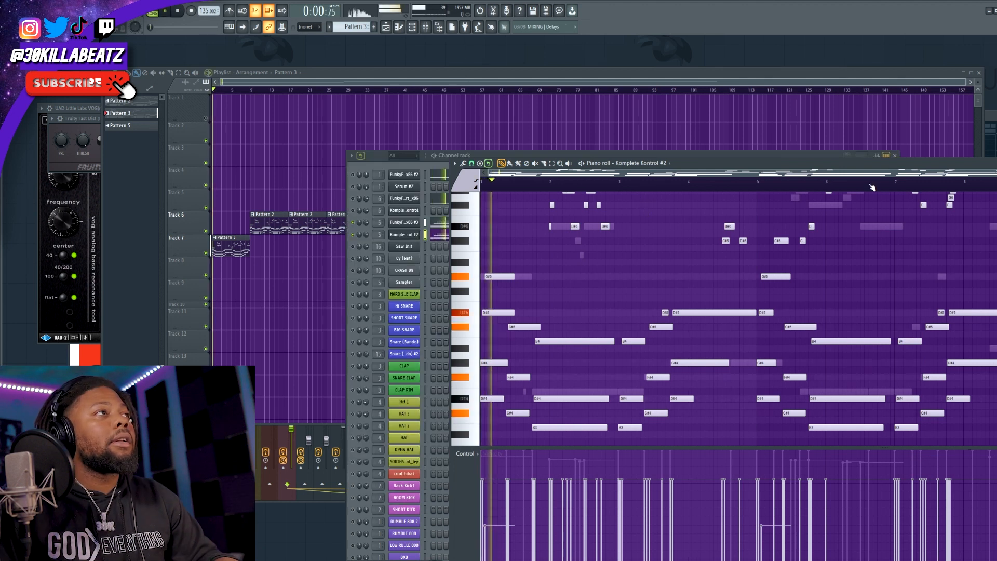
Follow the Komplete Kontrol #2 notes during playback and reposition the piano roll window to review them from the first bar
{"action": "left_click_drag", "start_coordinate": [802, 157], "coordinate": [802, 155]}
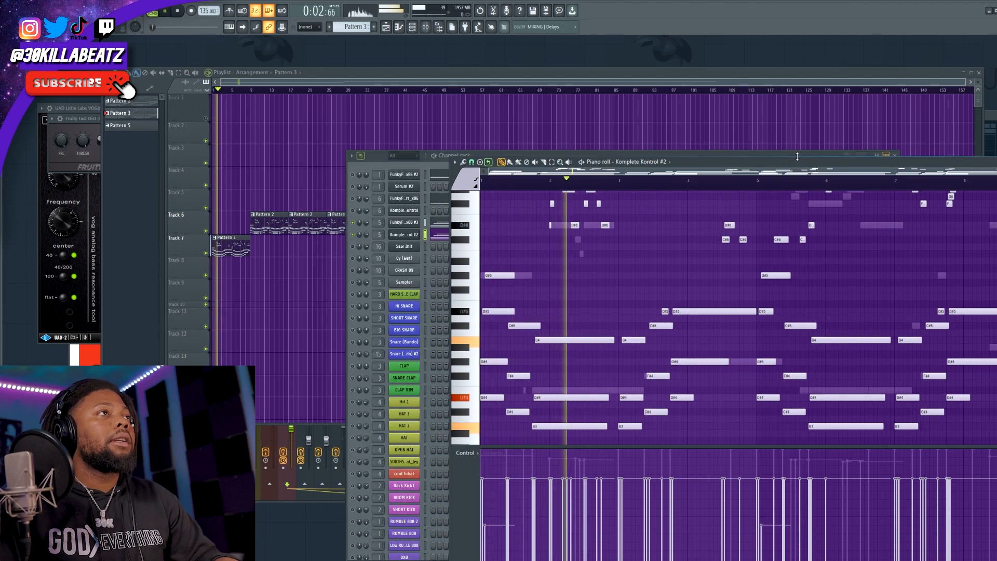
{"action": "scroll", "coordinate": [645, 229], "scroll_direction": "up", "scroll_amount": 1}
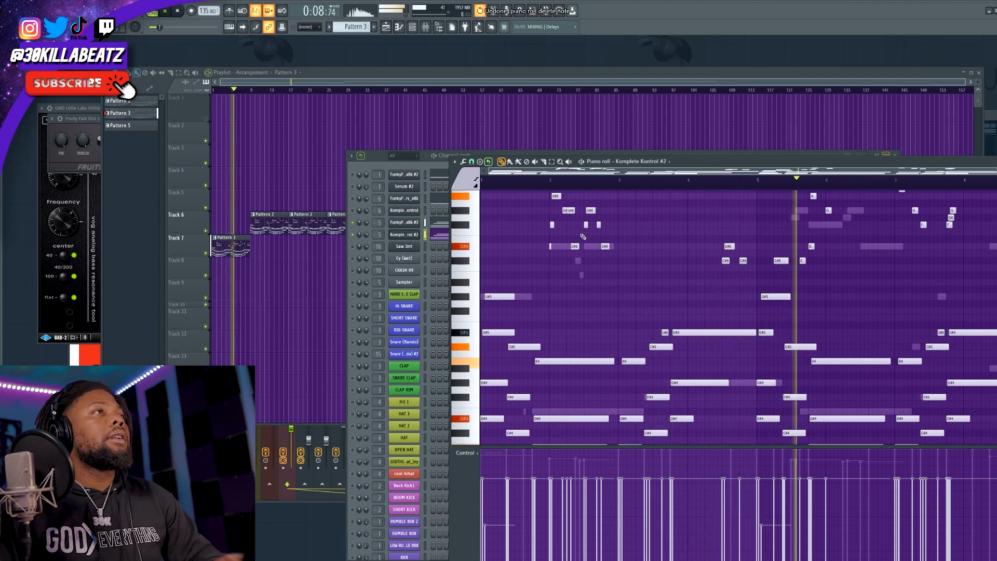
{"action": "scroll", "coordinate": [582, 214], "scroll_direction": "up", "scroll_amount": 3}
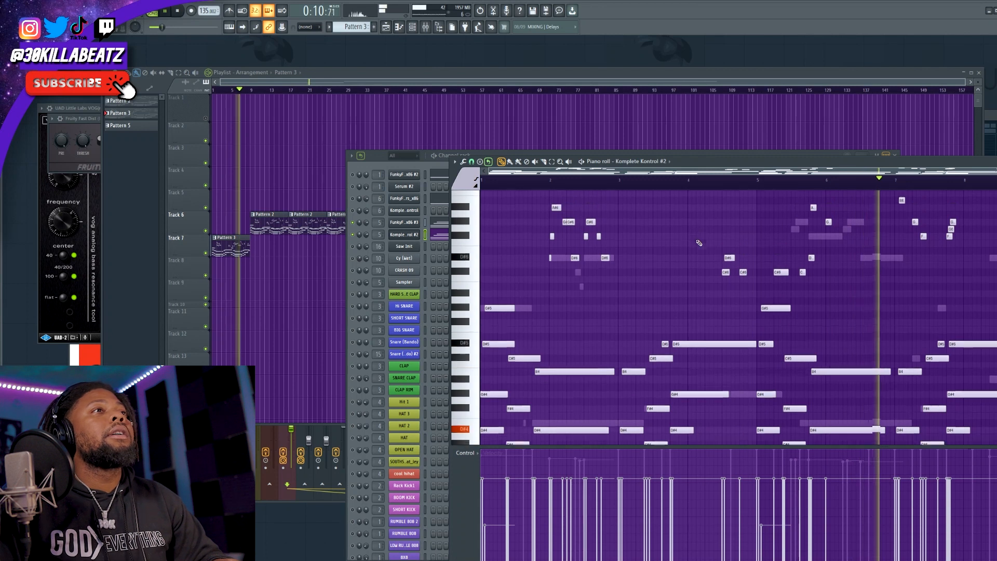
{"action": "scroll", "coordinate": [694, 242], "scroll_direction": "down", "scroll_amount": 1}
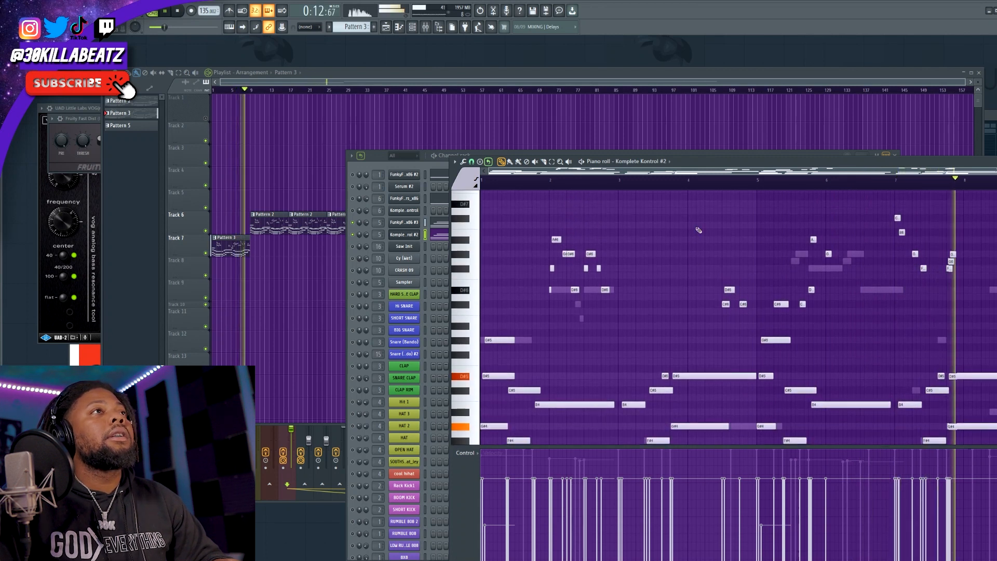
{"action": "left_click_drag", "start_coordinate": [725, 158], "coordinate": [547, 114]}
{"action": "left_click_drag", "start_coordinate": [546, 114], "coordinate": [506, 88]}
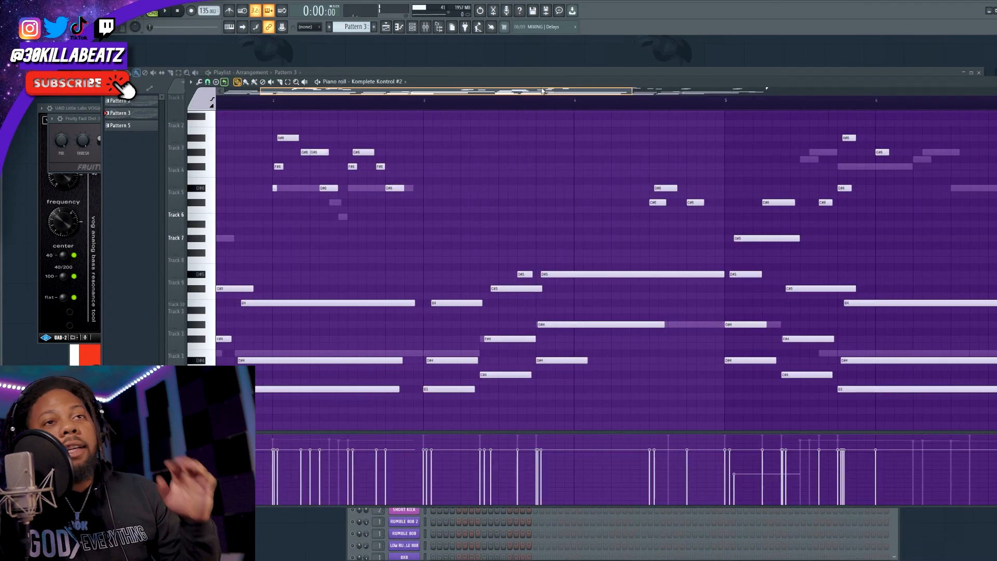
{"action": "left_click_drag", "start_coordinate": [362, 107], "coordinate": [362, 117]}
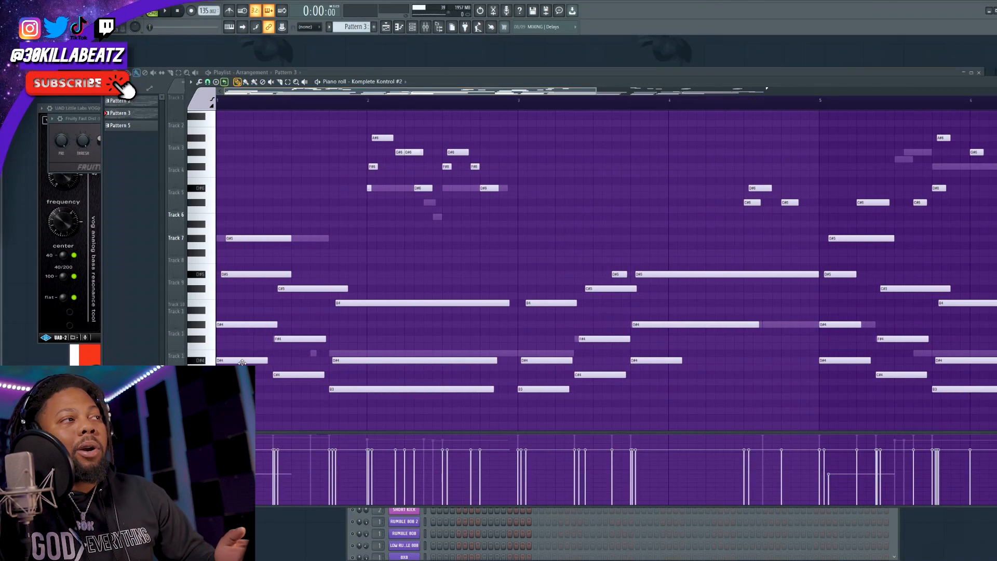
Try moving the second chord's C#4 note in the first bar up to F#4, and undo the move
{"action": "left_click_drag", "start_coordinate": [289, 374], "coordinate": [288, 337]}
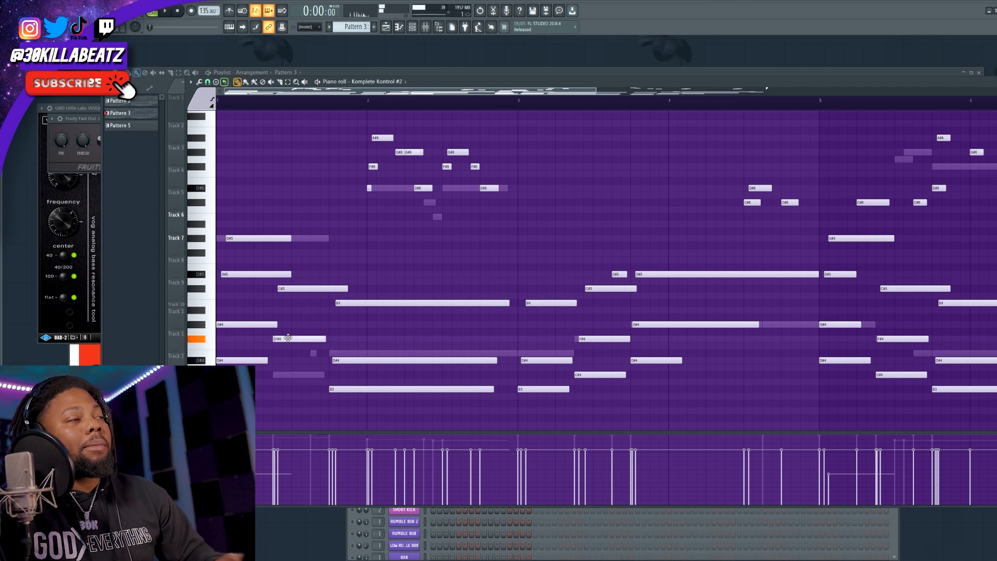
{"action": "key", "text": "ctrl+z"}
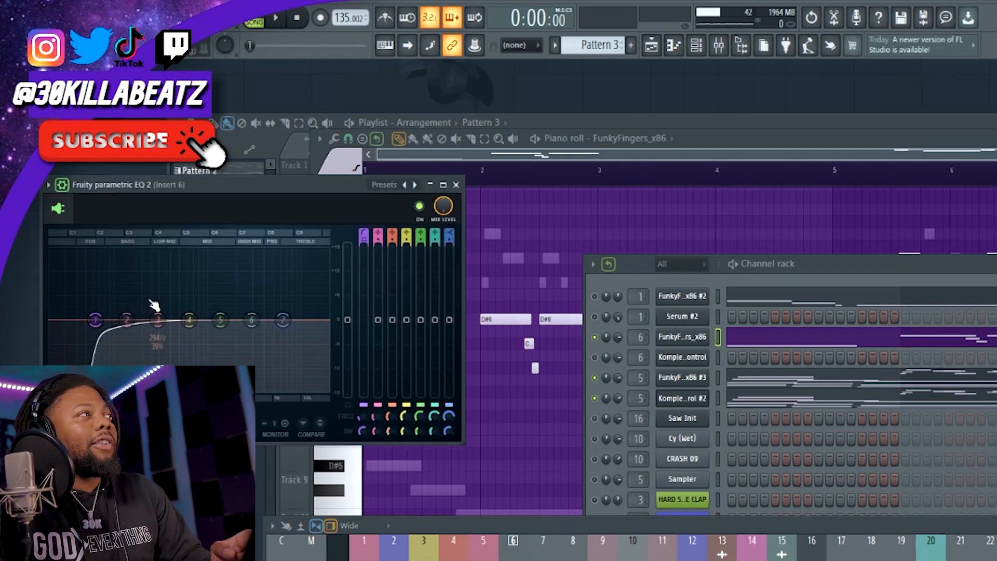
Lower band 3 slightly and raise band 7 in the Fruity parametric EQ 2 on Insert 6
{"action": "mouse_move", "coordinate": [158, 320]}
{"action": "left_mouse_down"}
{"action": "mouse_move", "coordinate": [156, 312]}
{"action": "mouse_move", "coordinate": [157, 327]}
{"action": "left_mouse_up"}
{"action": "left_click_drag", "start_coordinate": [283, 319], "coordinate": [283, 314]}
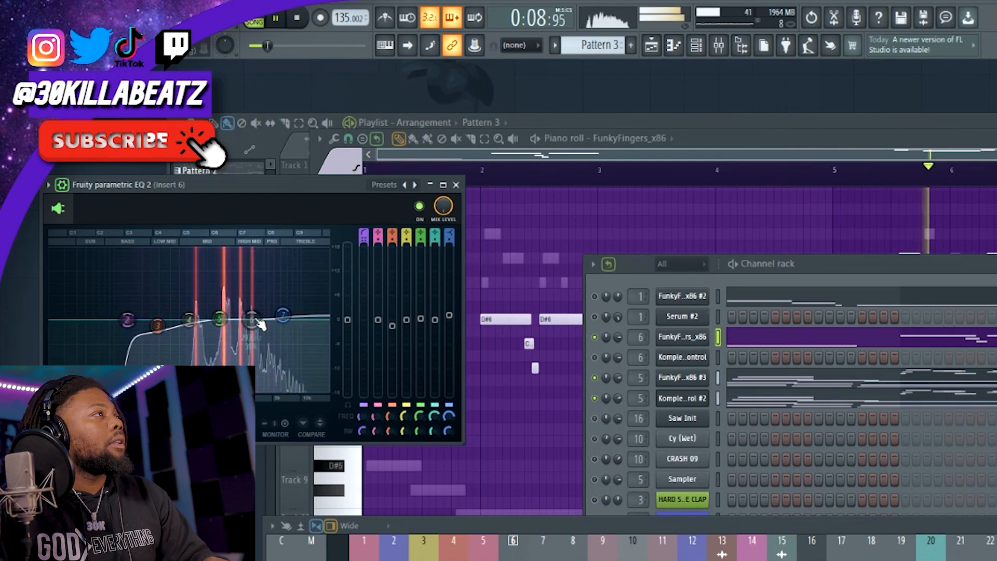
{"action": "left_click_drag", "start_coordinate": [284, 318], "coordinate": [278, 307]}
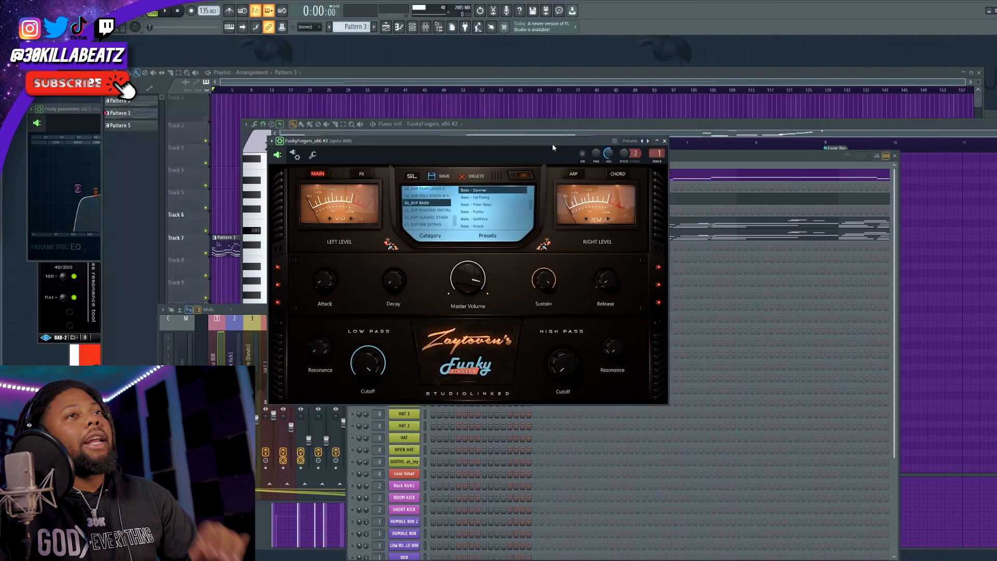
Review the FunkyFingers_x86 #2 bass instrument, bring its notes forward in the piano roll and play Pattern 3
{"action": "left_click_drag", "start_coordinate": [553, 143], "coordinate": [574, 161]}
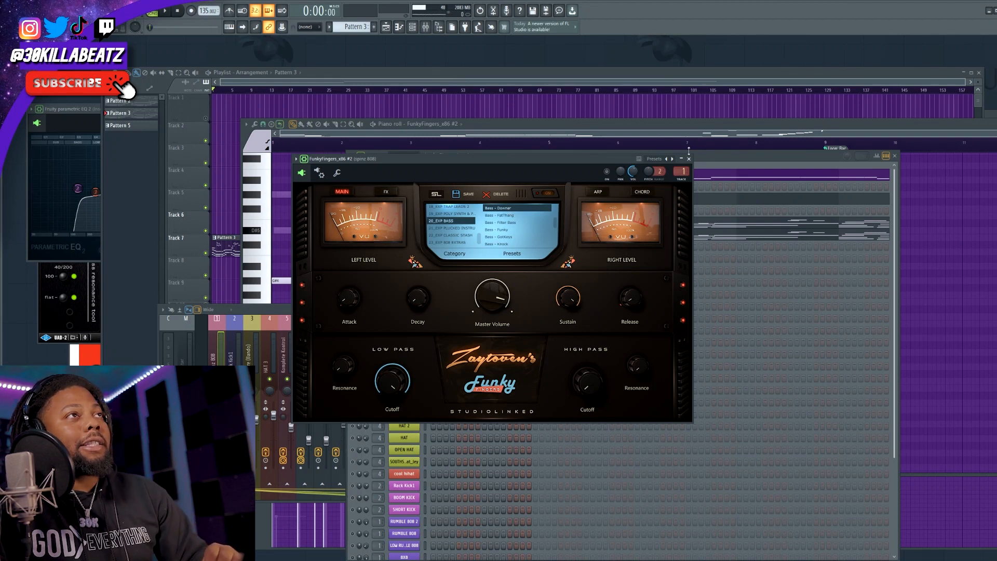
{"action": "left_click", "coordinate": [778, 113]}
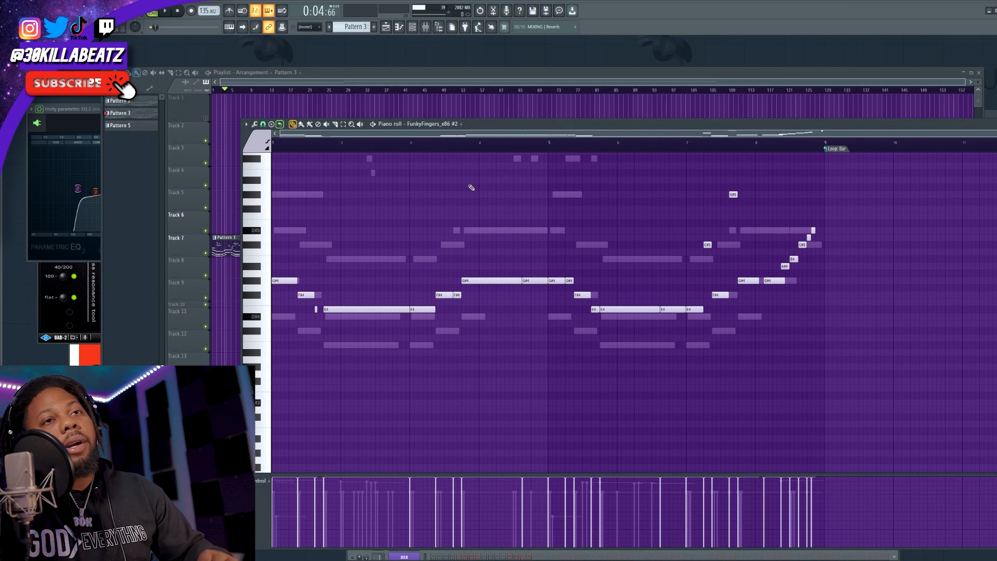
{"action": "key", "text": "space"}
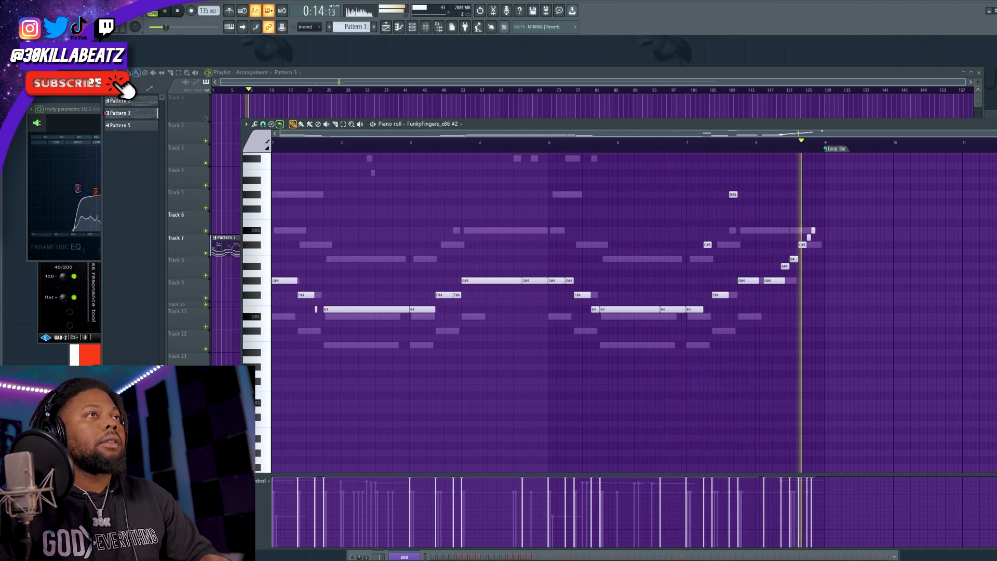
{"action": "key", "text": "space"}
{"action": "key", "text": "alt+F8"}
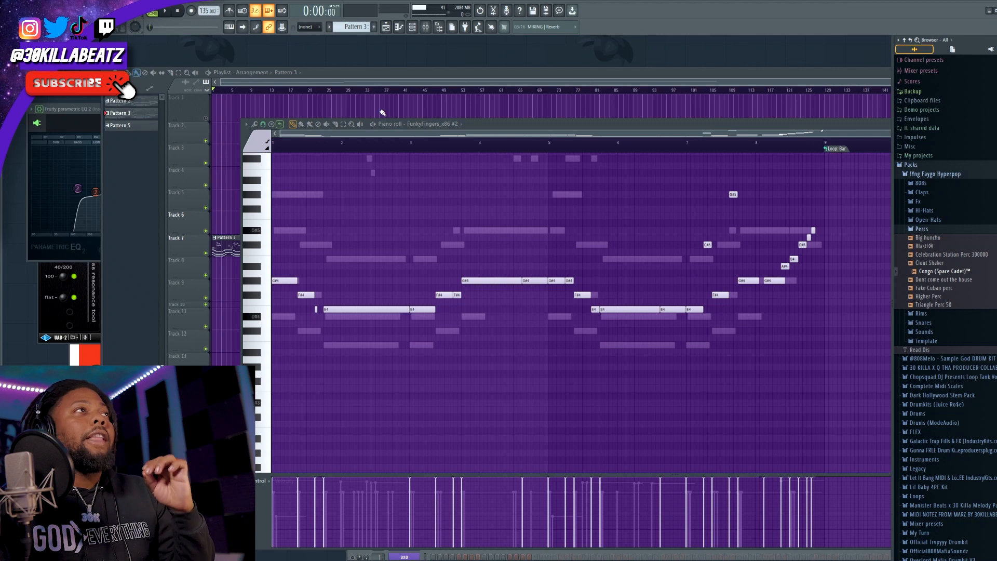
{"action": "key", "text": "alt+F8"}
Inspect Pattern 2's drum notes, including the hi-hat part, and play the drums with the channel rack shown
{"action": "key", "text": "F6"}
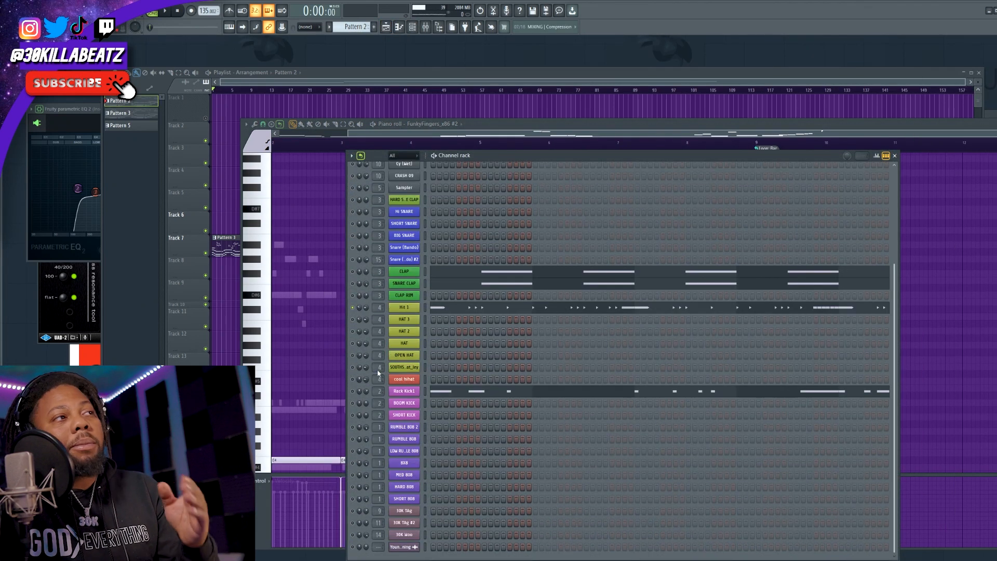
{"action": "left_click", "coordinate": [456, 308]}
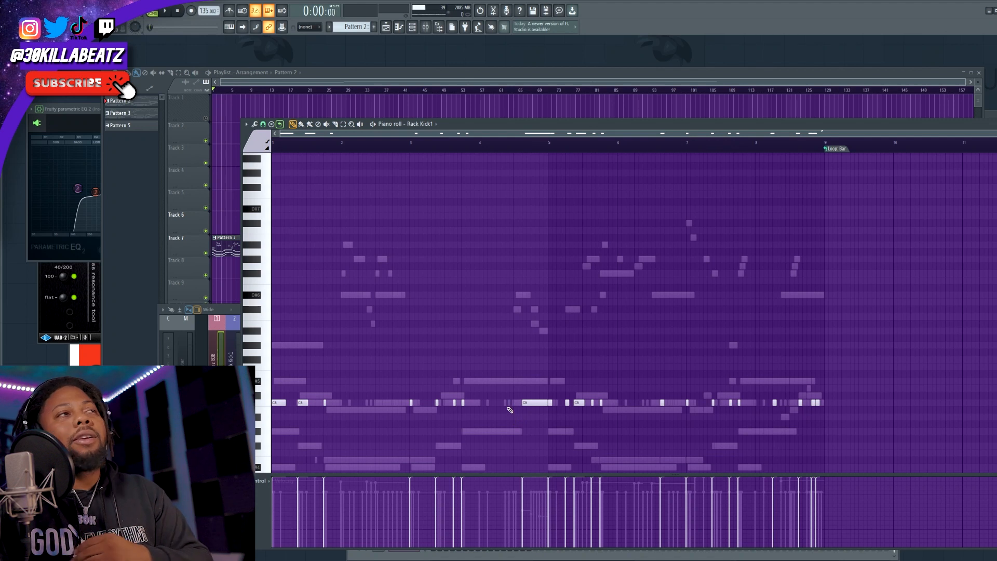
{"action": "key", "text": "F6"}
{"action": "key", "text": "space"}
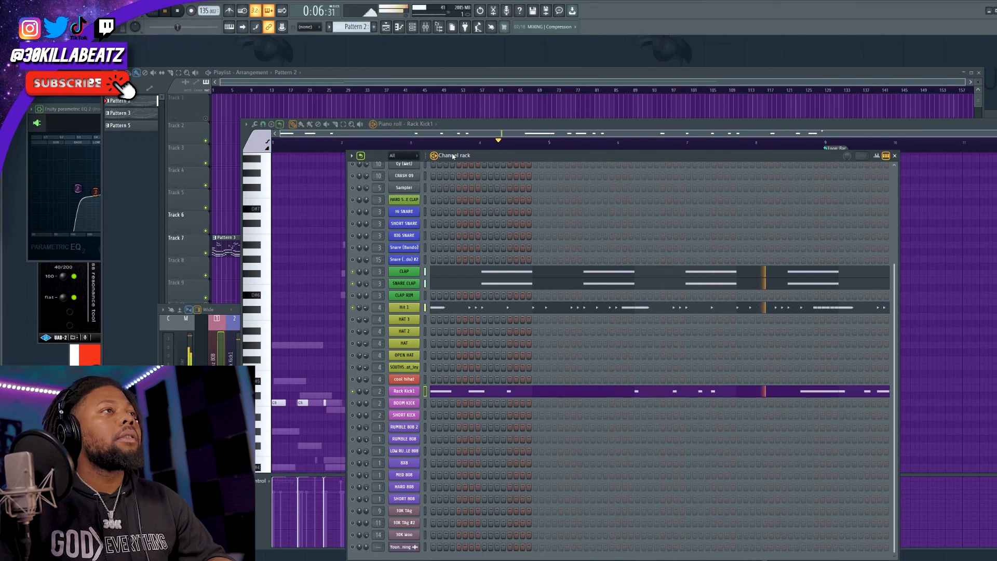
{"action": "left_click_drag", "start_coordinate": [635, 138], "coordinate": [629, 142]}
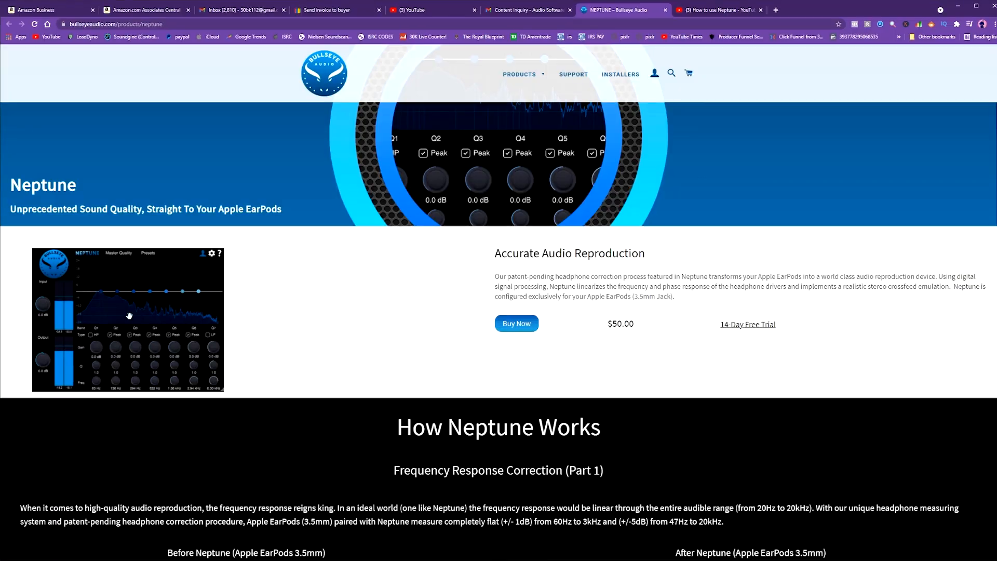
Look over the Neptune product page on the Bullseye Audio website
{"action": "scroll", "coordinate": [316, 330], "scroll_direction": "down", "scroll_amount": 5}
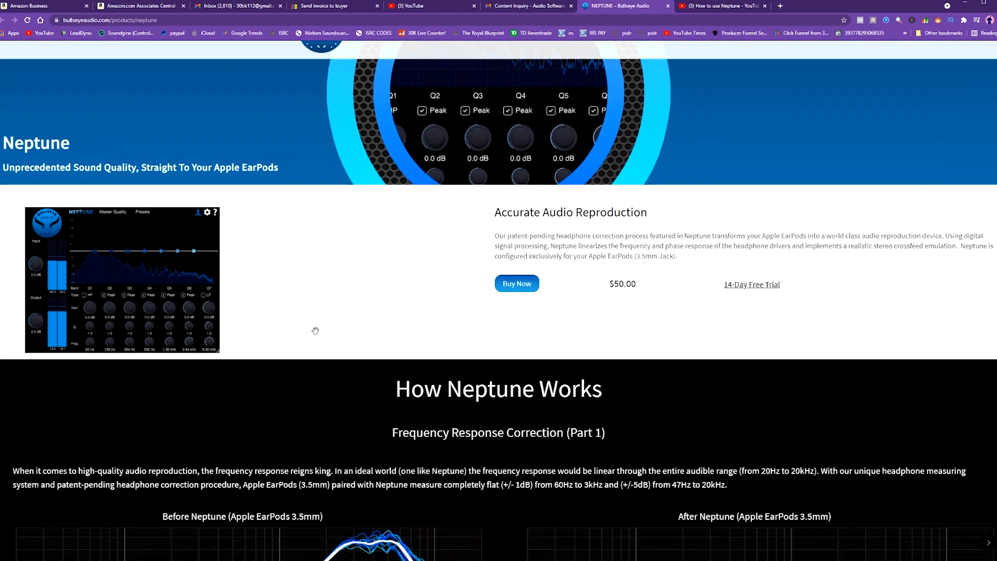
{"action": "scroll", "coordinate": [314, 331], "scroll_direction": "down", "scroll_amount": 1}
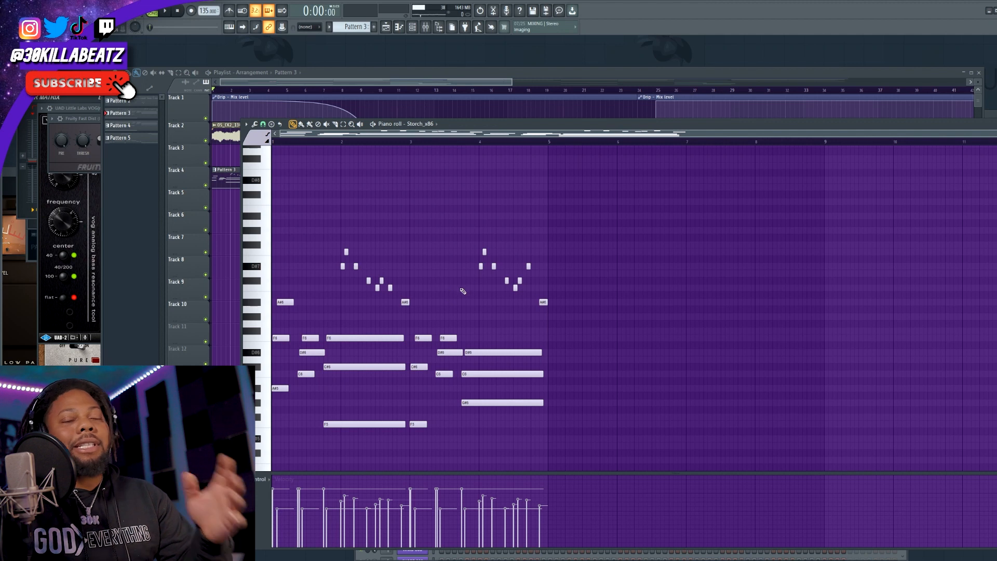
Play Pattern 3 from the Storch_x86 piano roll and open the SOULSURPLUS guitar sample's settings over the channel rack
{"action": "left_click_drag", "start_coordinate": [443, 130], "coordinate": [436, 138]}
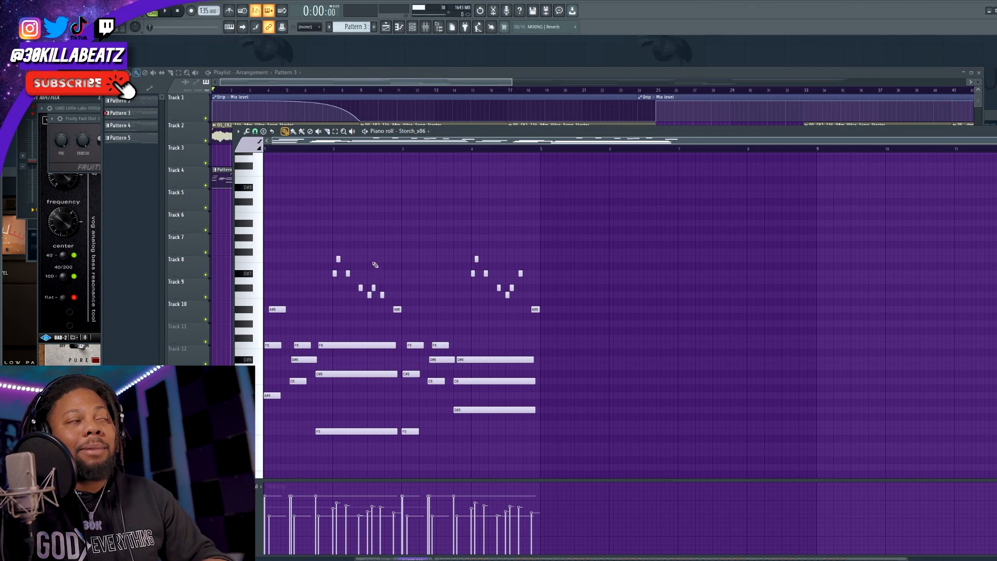
{"action": "key", "text": "space"}
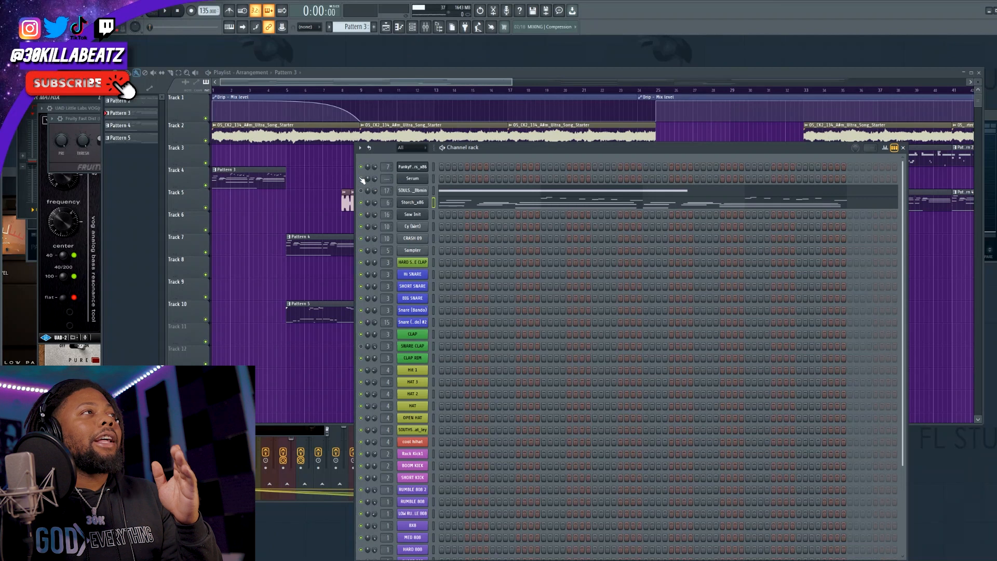
{"action": "left_click", "coordinate": [410, 190]}
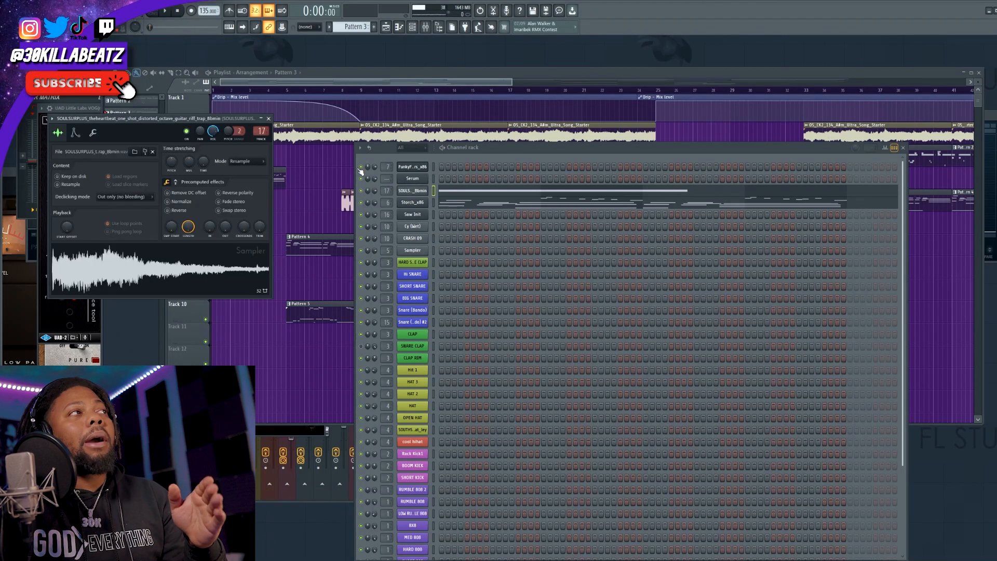
{"action": "left_click_drag", "start_coordinate": [179, 119], "coordinate": [623, 166]}
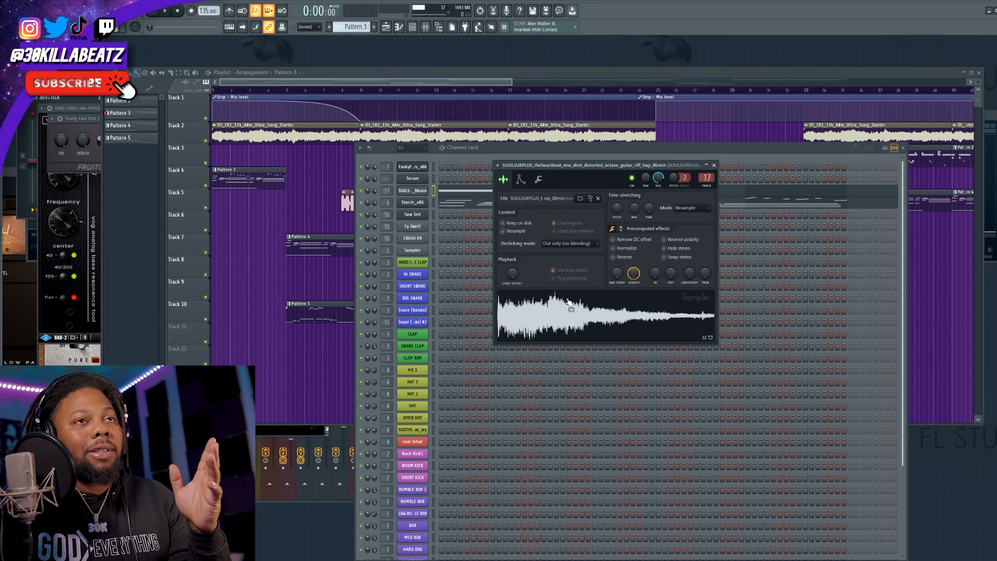
Audition the SOULSURPLUS guitar sample, lower its piano roll note by one octave in Pattern 3, and play it
{"action": "left_click", "coordinate": [570, 306]}
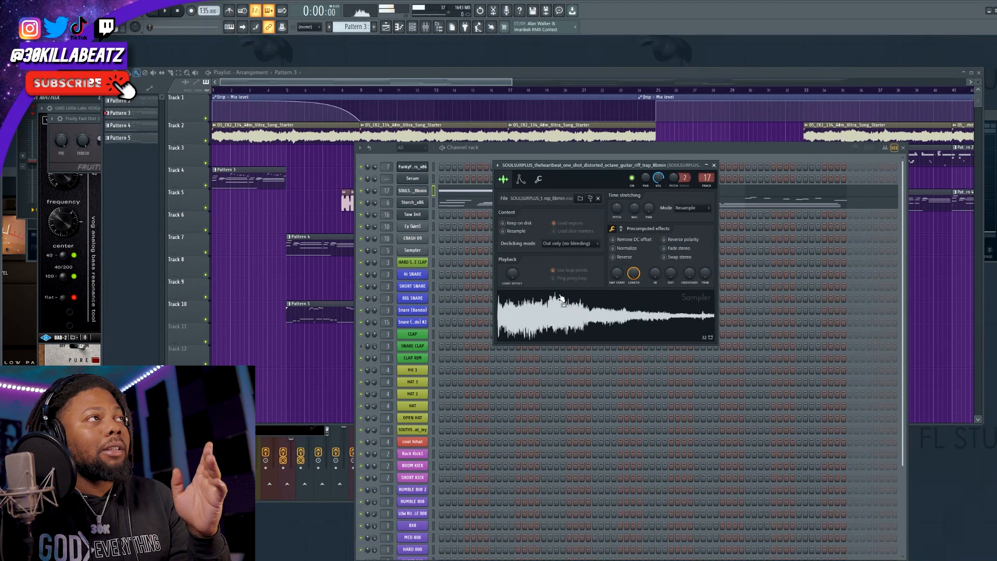
{"action": "key", "text": "F7"}
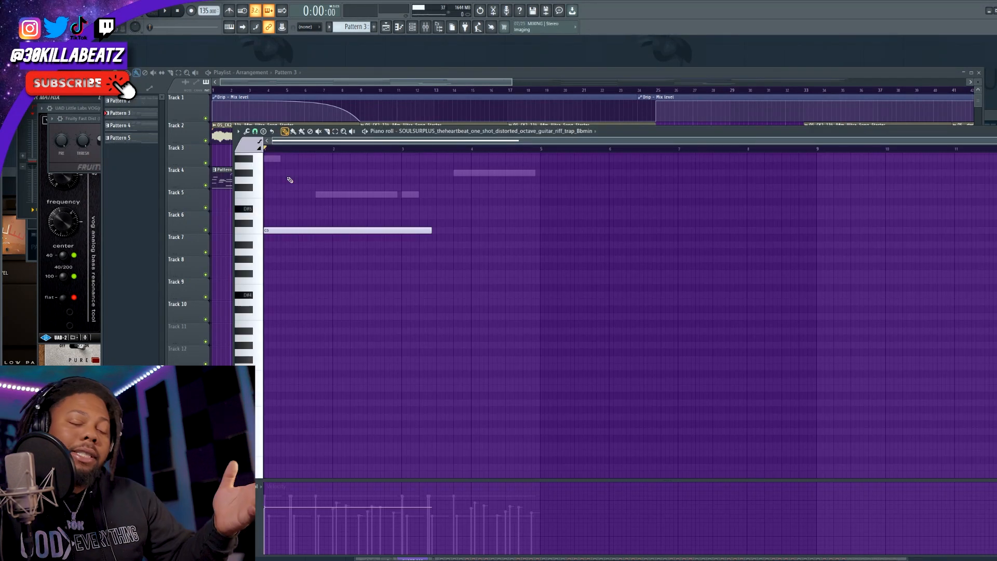
{"action": "key", "text": "ctrl+Down"}
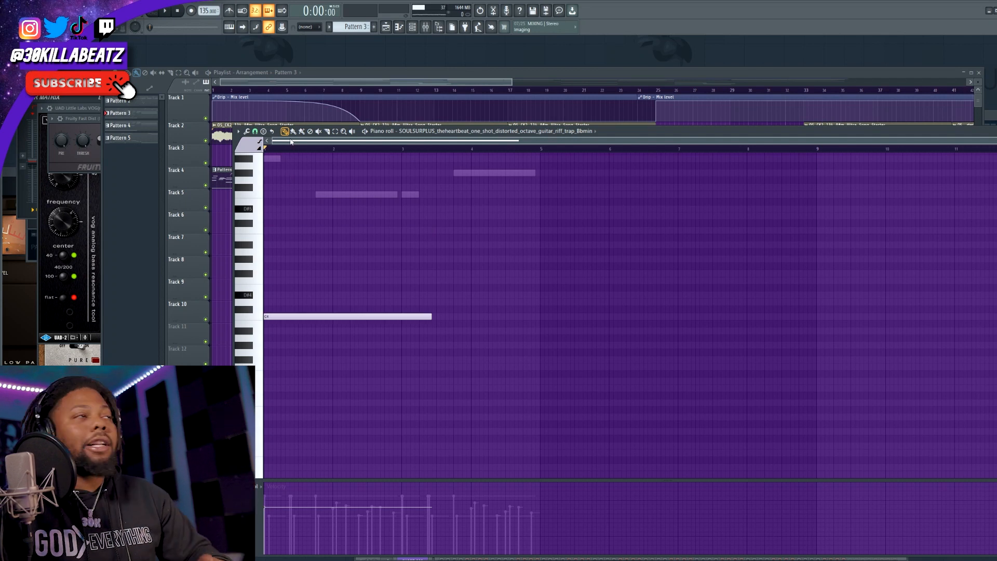
{"action": "key", "text": "space"}
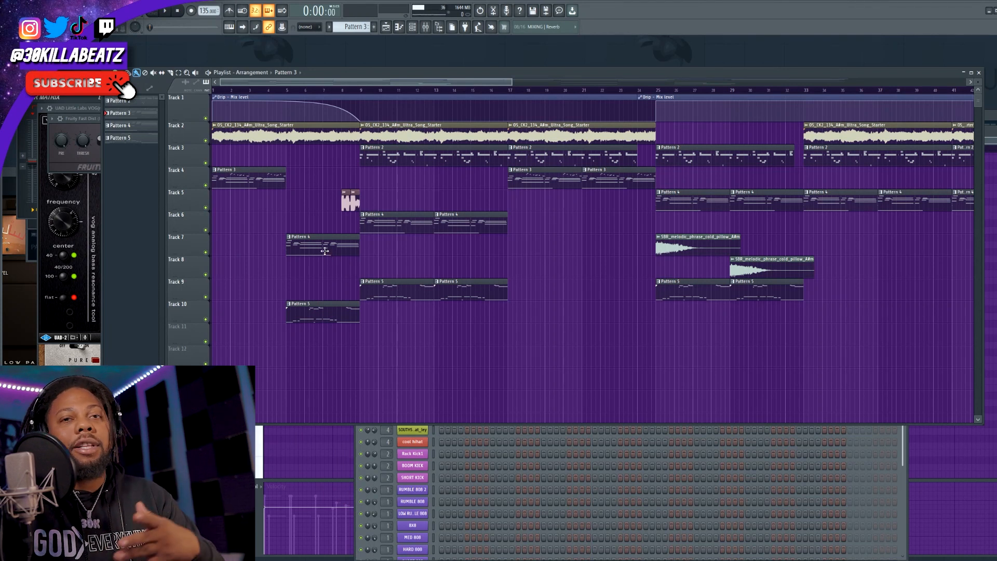
Open Pattern 4 from the playlist and review its Storch_x86 notes in the piano roll
{"action": "double_click", "coordinate": [325, 244]}
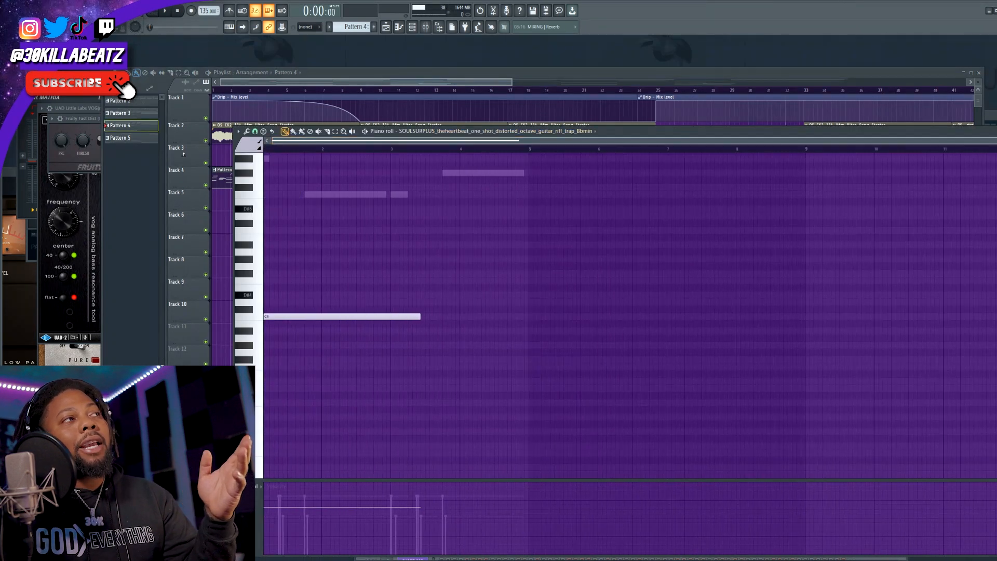
{"action": "left_click", "coordinate": [430, 133]}
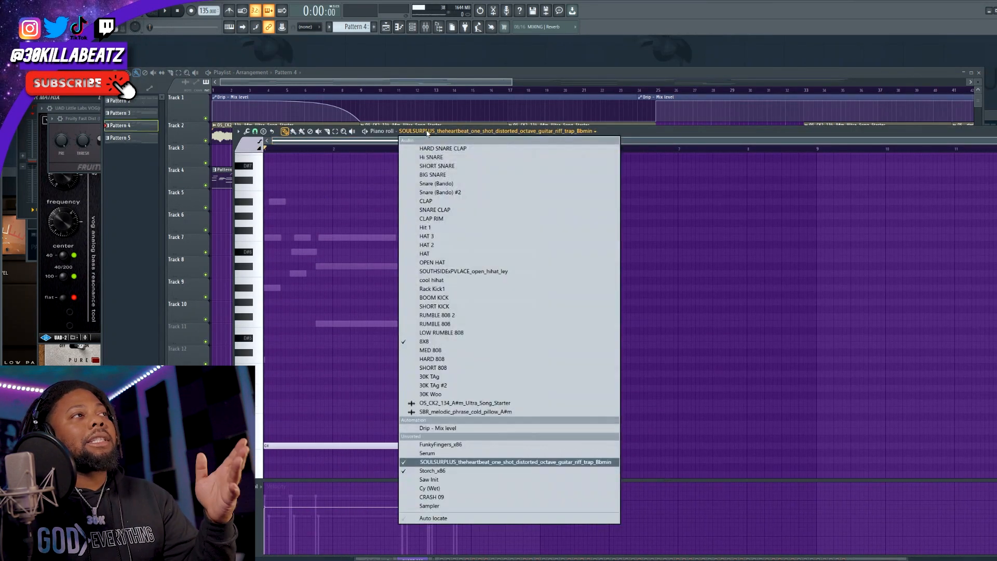
{"action": "left_click", "coordinate": [431, 400]}
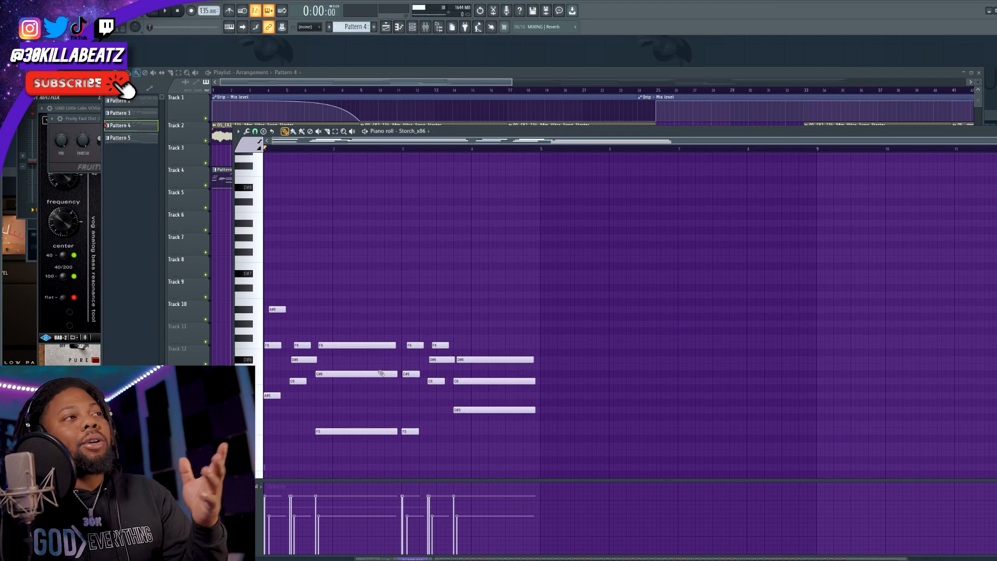
{"action": "left_click", "coordinate": [508, 74]}
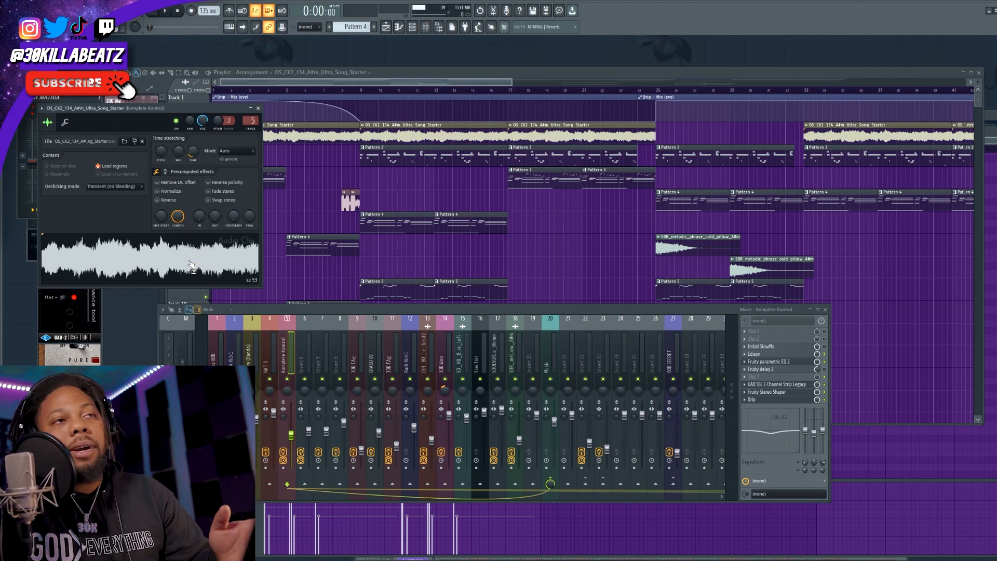
Audition the OS_CK2_134_A#m_Ultra_Song_Starter sample and play it soloed on Track 2 of the playlist
{"action": "left_click", "coordinate": [191, 264]}
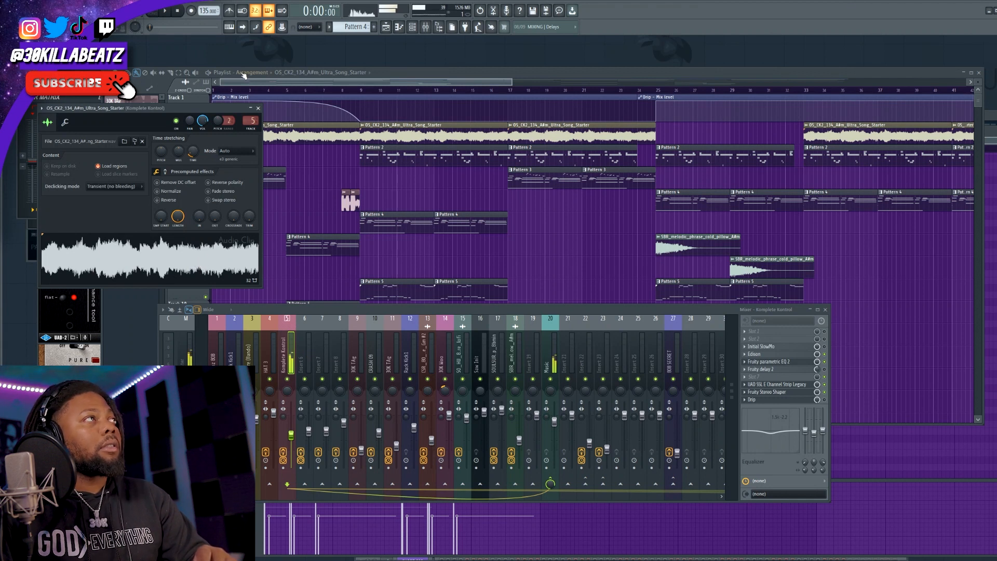
{"action": "left_click", "coordinate": [179, 11]}
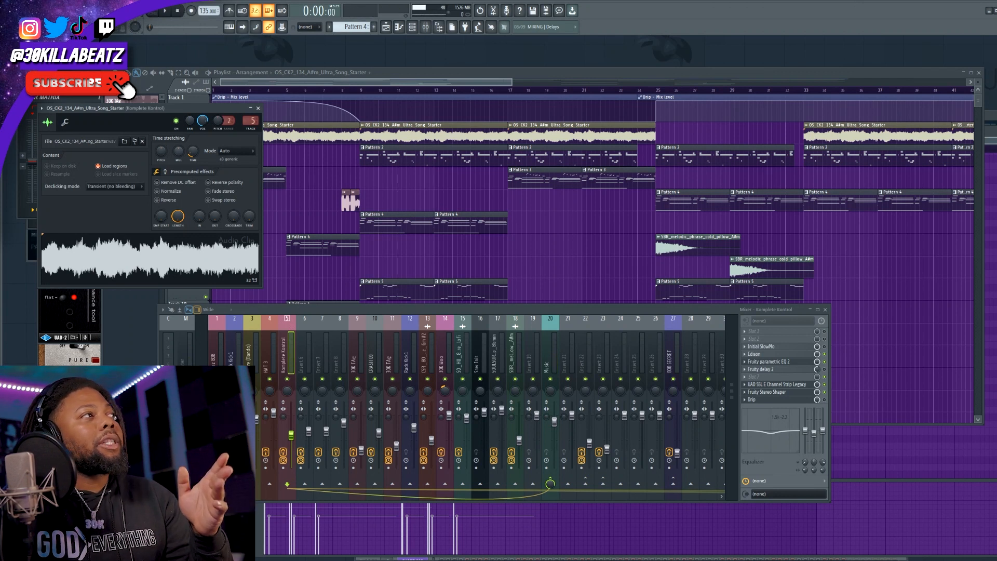
{"action": "left_click_drag", "start_coordinate": [163, 153], "coordinate": [162, 139]}
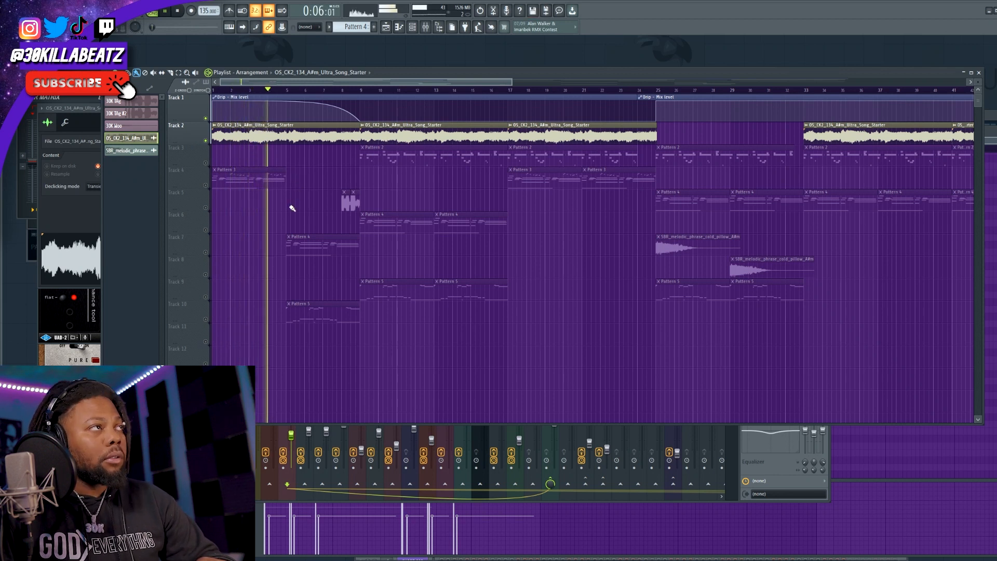
{"action": "key", "text": "space"}
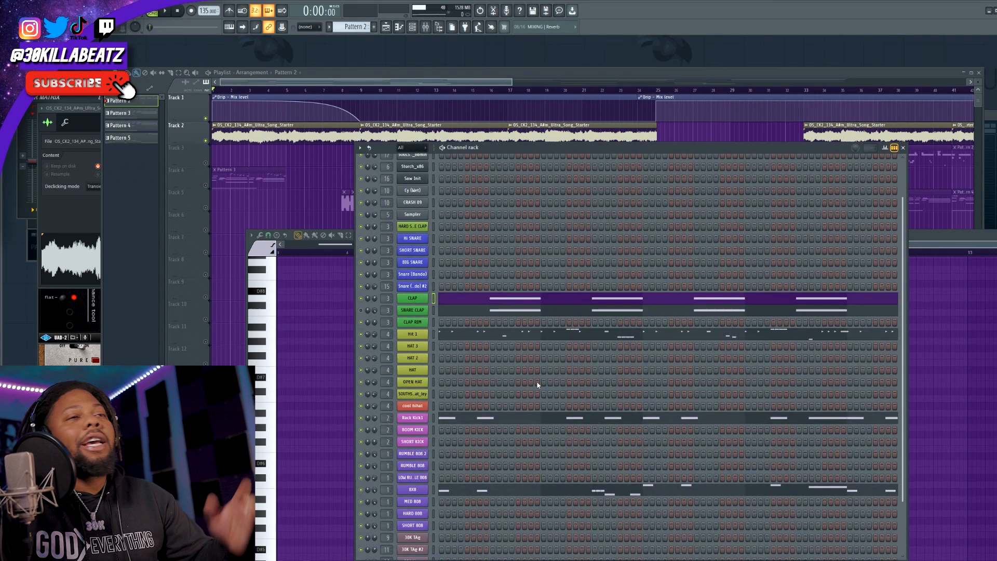
Inspect Pattern 2's drum and 808 parts in the channel rack and the Hit 1 notes in the piano roll
{"action": "scroll", "coordinate": [536, 383], "scroll_direction": "down", "scroll_amount": 4}
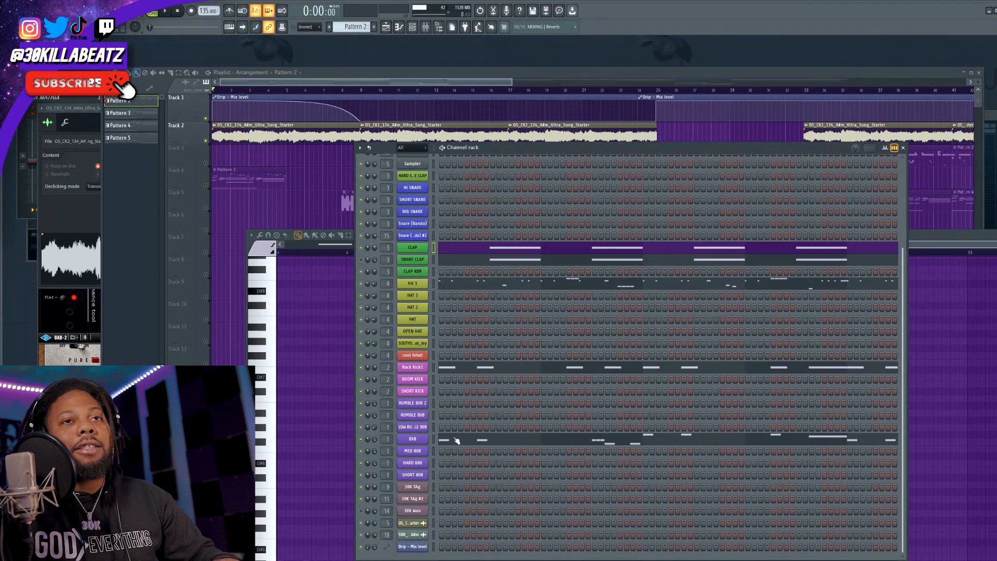
{"action": "left_click", "coordinate": [457, 440]}
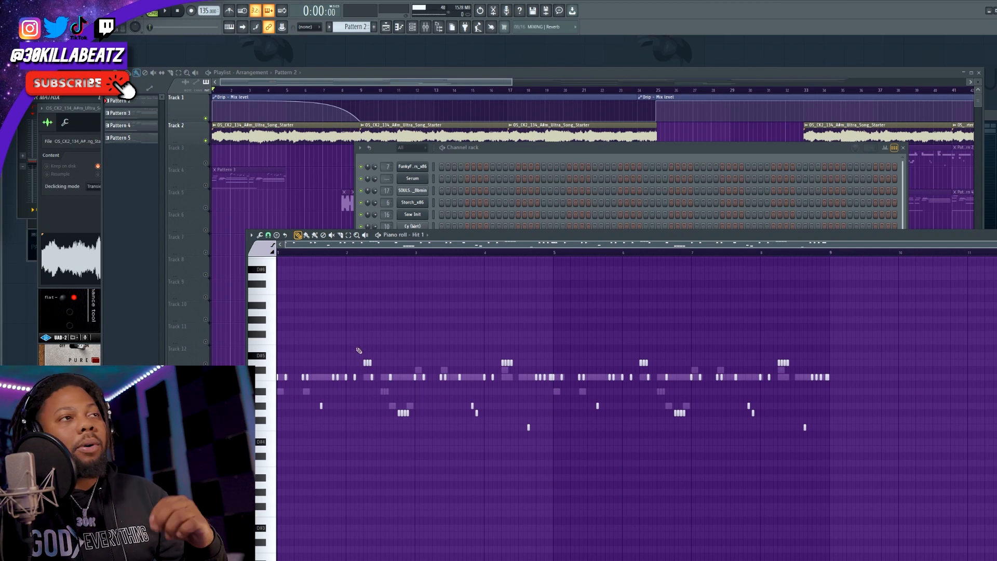
{"action": "key", "text": "F6"}
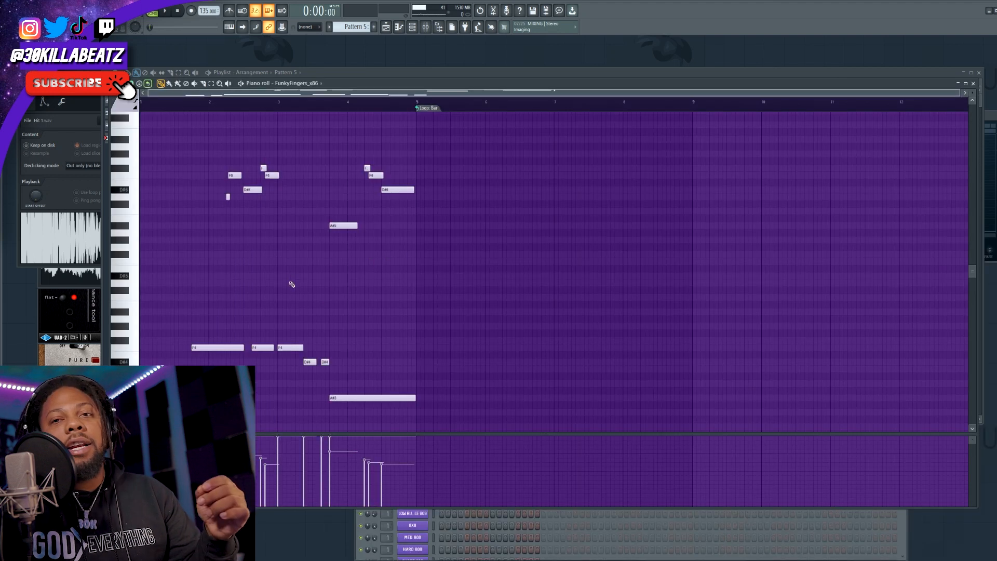
Look over Pattern 5's low and high FunkyFingers_x86 notes in the piano roll and play the full arrangement from the playlist
{"action": "scroll", "coordinate": [216, 362], "scroll_direction": "down", "scroll_amount": 4}
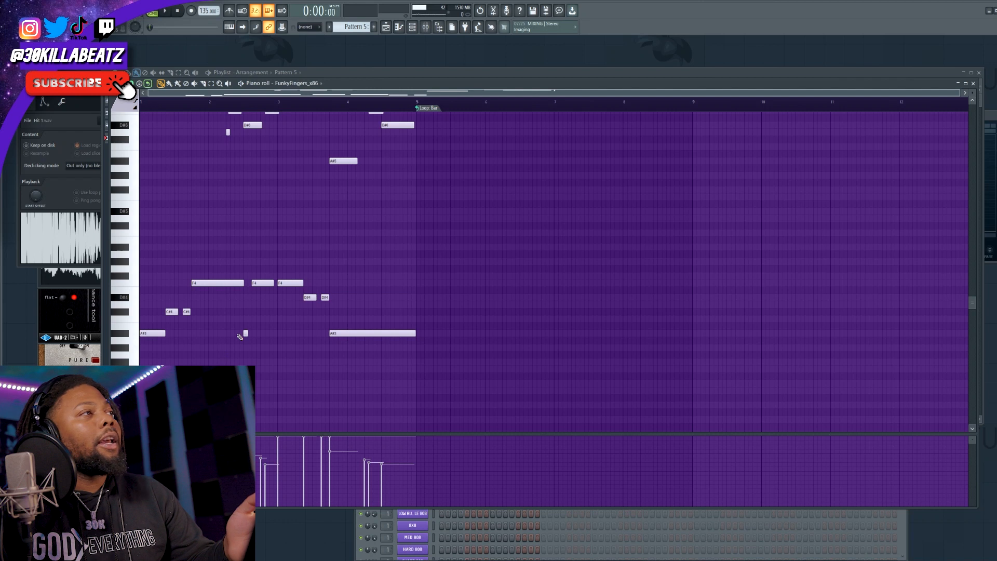
{"action": "scroll", "coordinate": [227, 344], "scroll_direction": "up", "scroll_amount": 4}
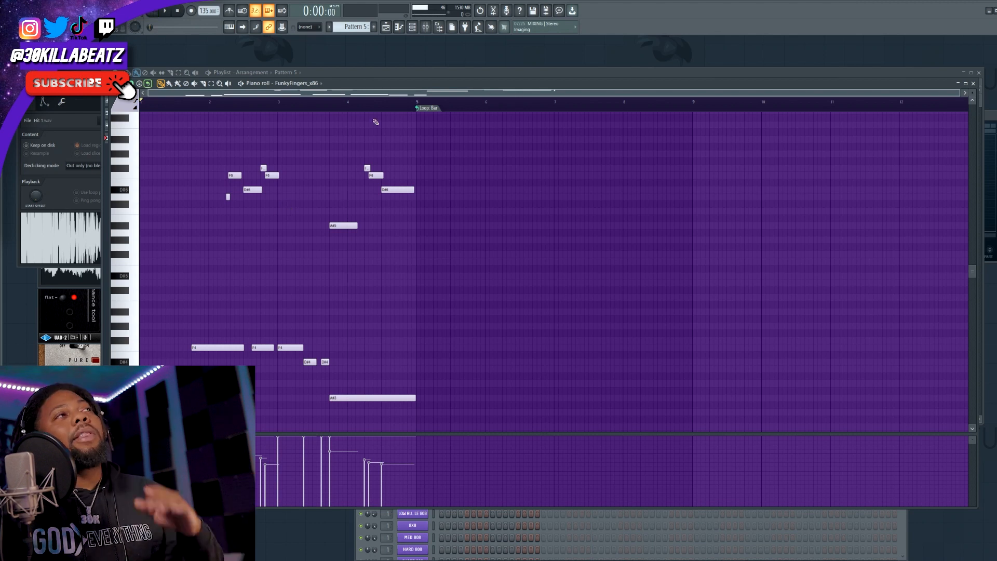
{"action": "left_click", "coordinate": [386, 27]}
{"action": "key", "text": "space"}
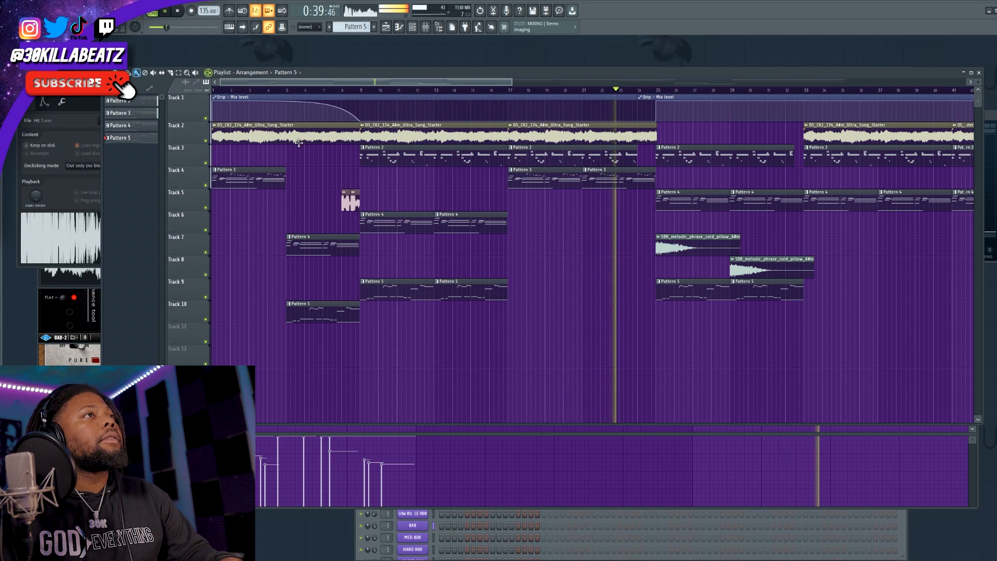
{"action": "key", "text": "space"}
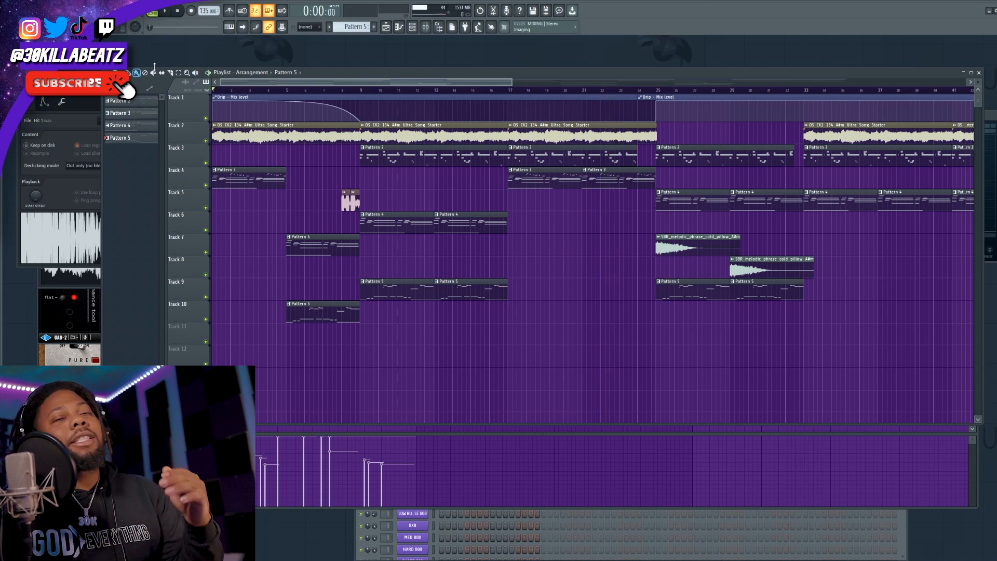